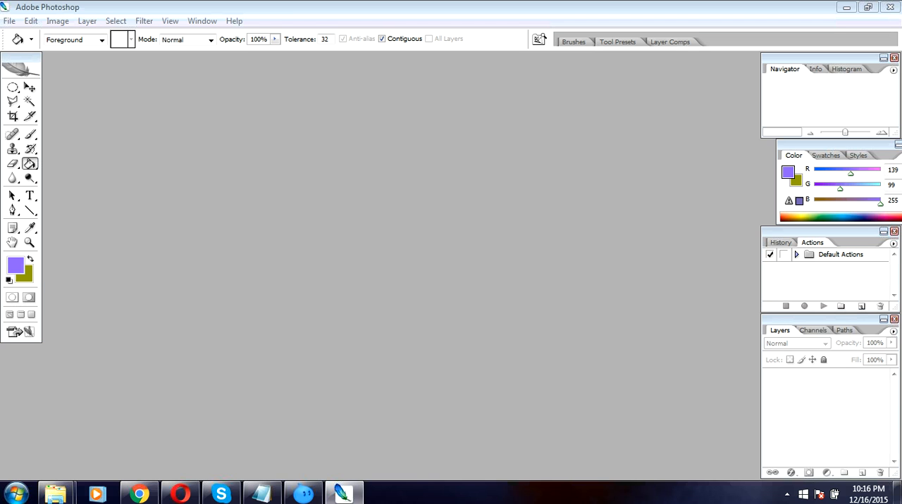
Create a new 700 x 500 pixel RGB document at 72 pixels/inch with a white background and reposition its window
click(9, 21)
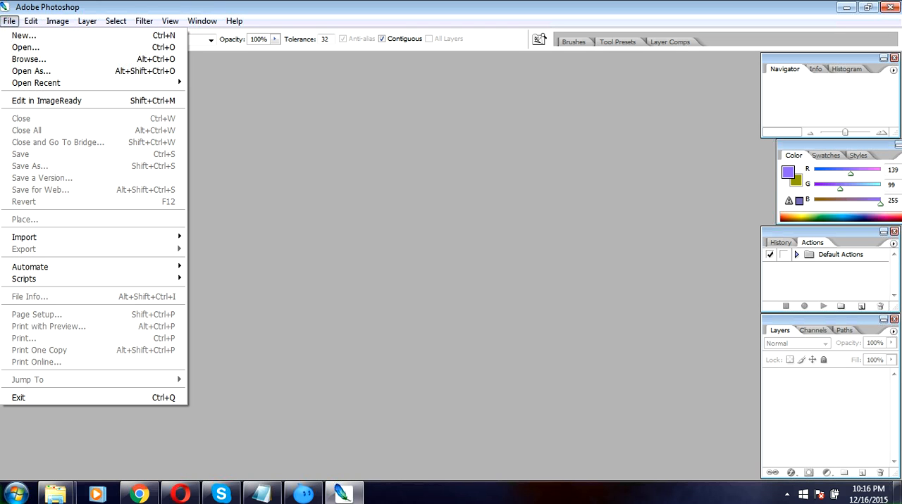
click(24, 35)
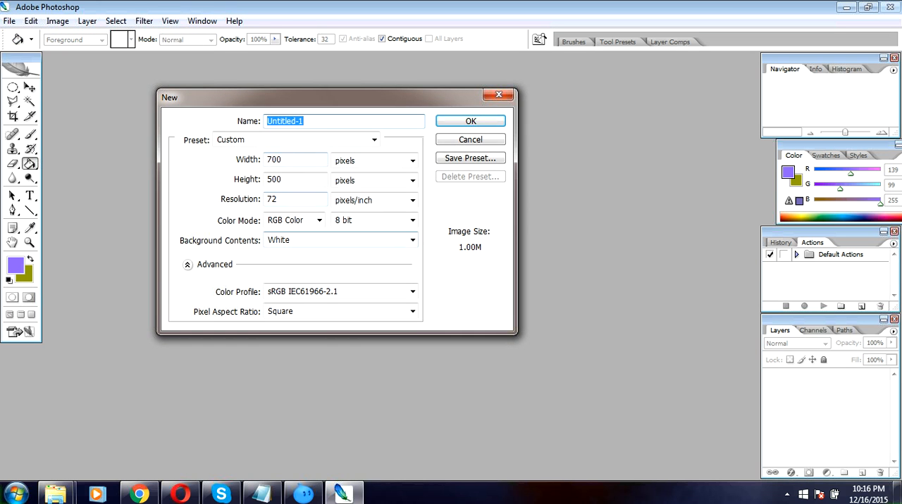
key(Return)
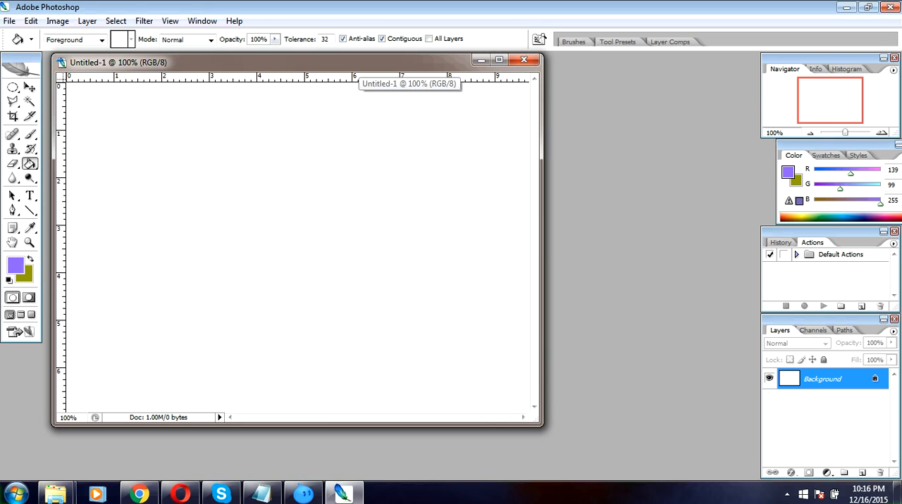
drag(366, 63, 415, 73)
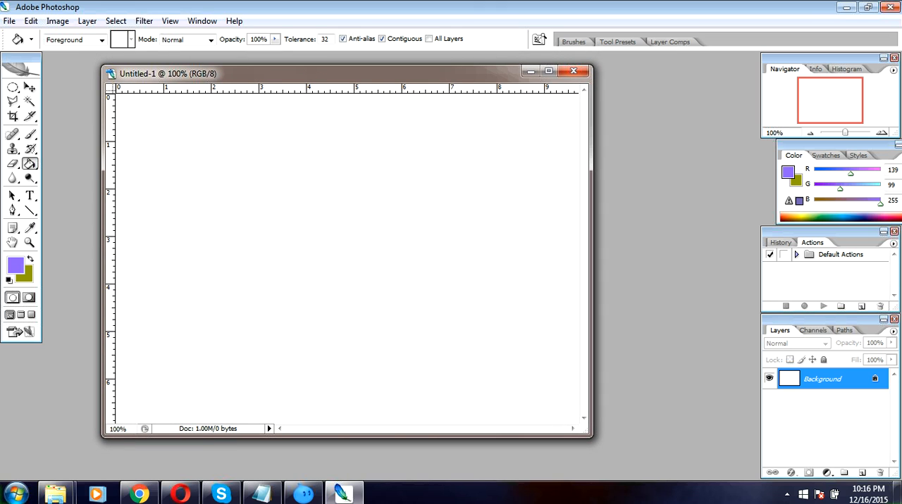
Set the foreground colour to magenta #e907ff
right_click(31, 165)
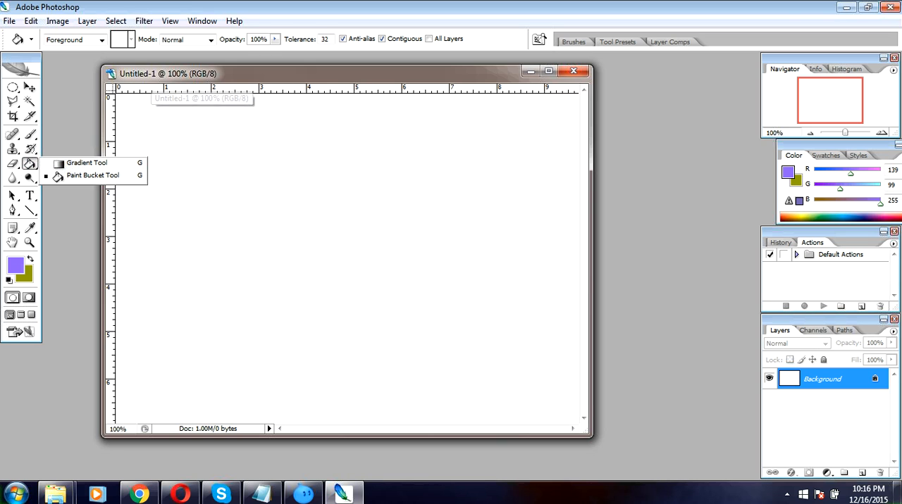
click(151, 77)
click(15, 265)
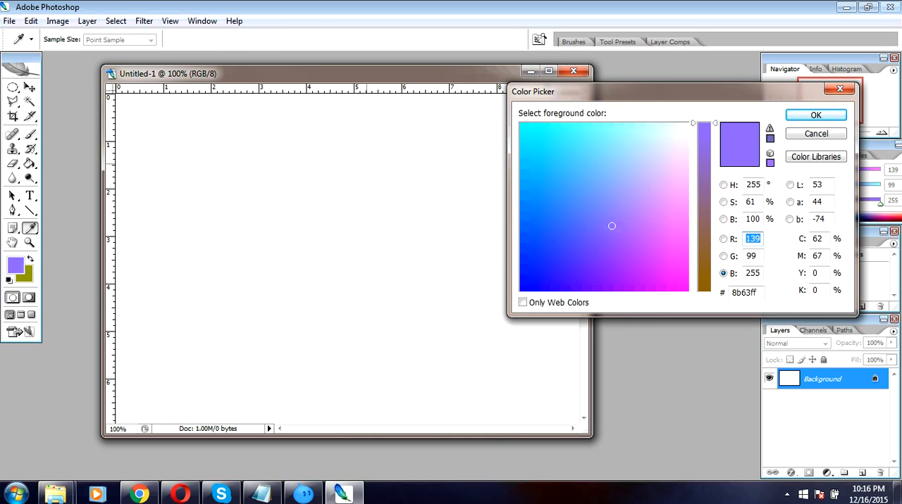
click(668, 272)
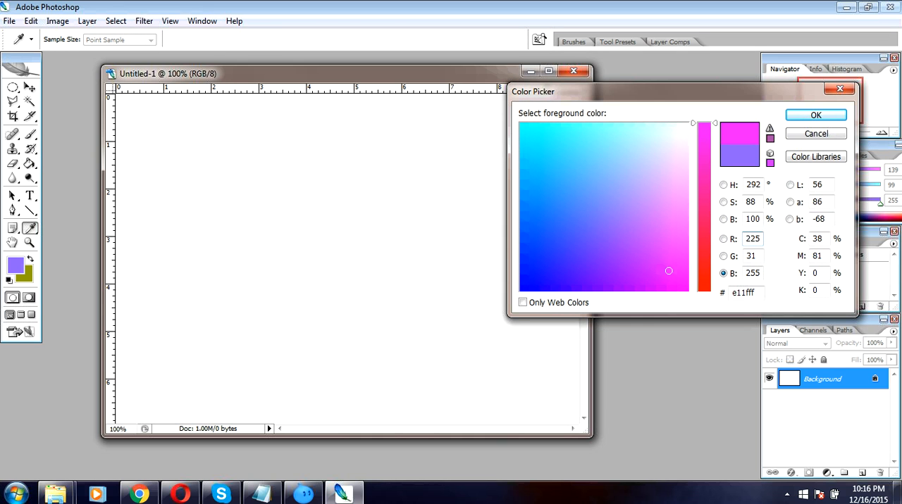
click(673, 287)
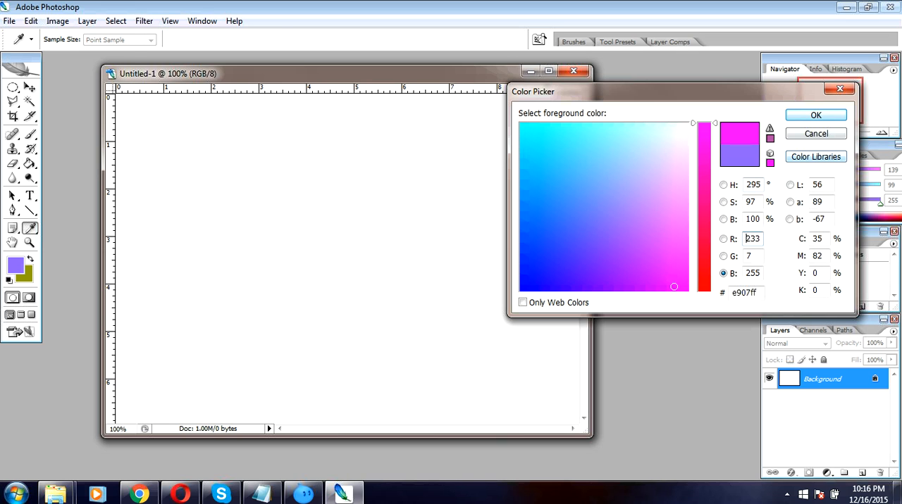
click(816, 115)
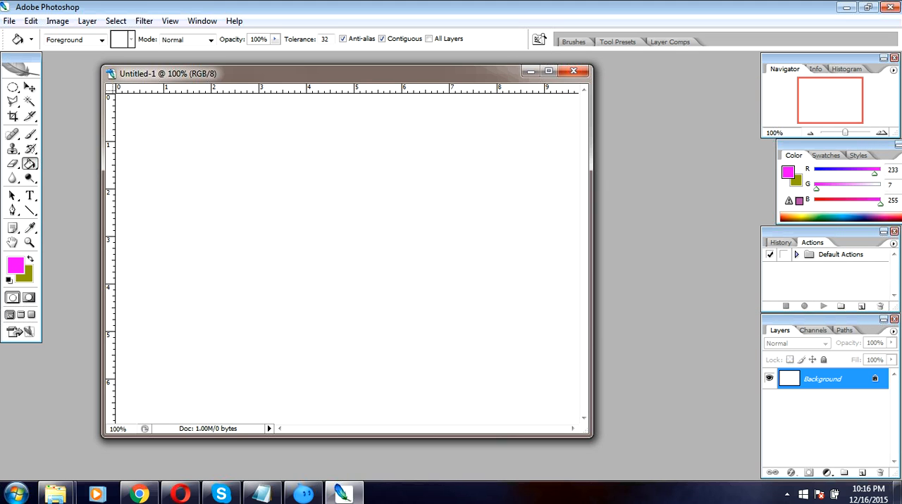
Set the background colour to orange-red #e93509
click(27, 277)
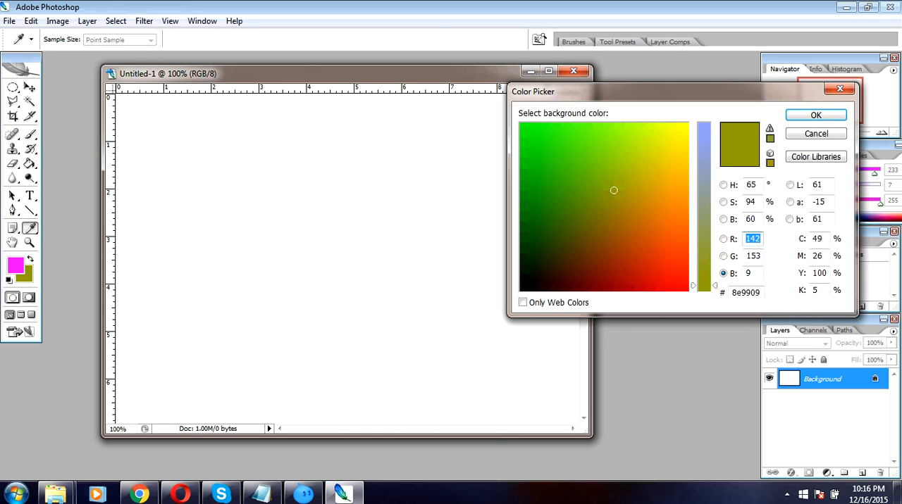
click(649, 238)
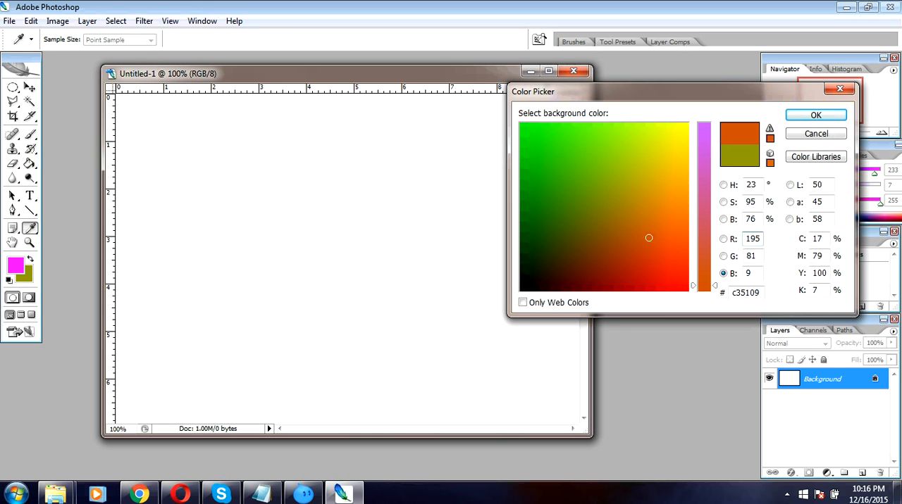
click(674, 257)
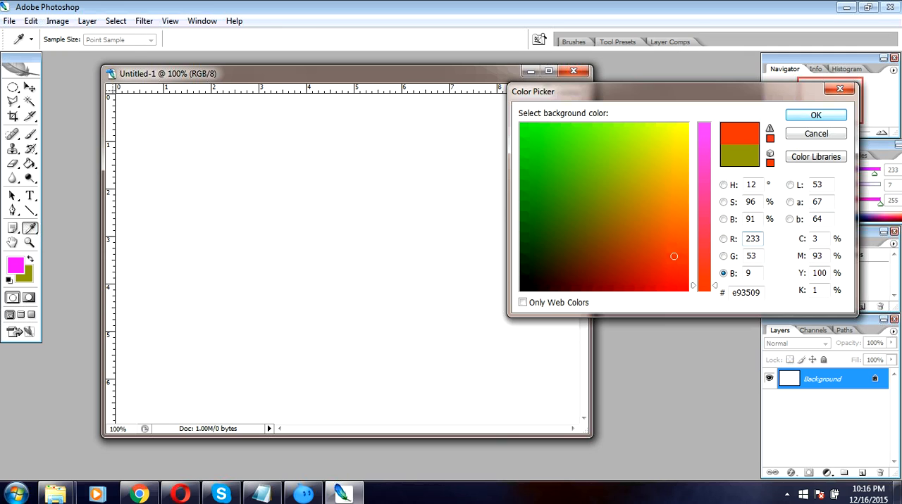
key(Return)
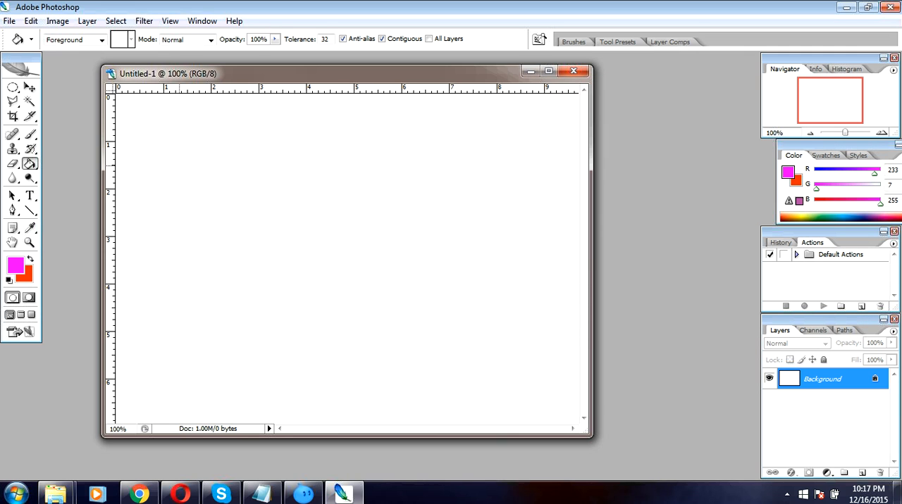
Fill the whole canvas with the magenta foreground colour using the Paint Bucket, and undo the fill
key(v)
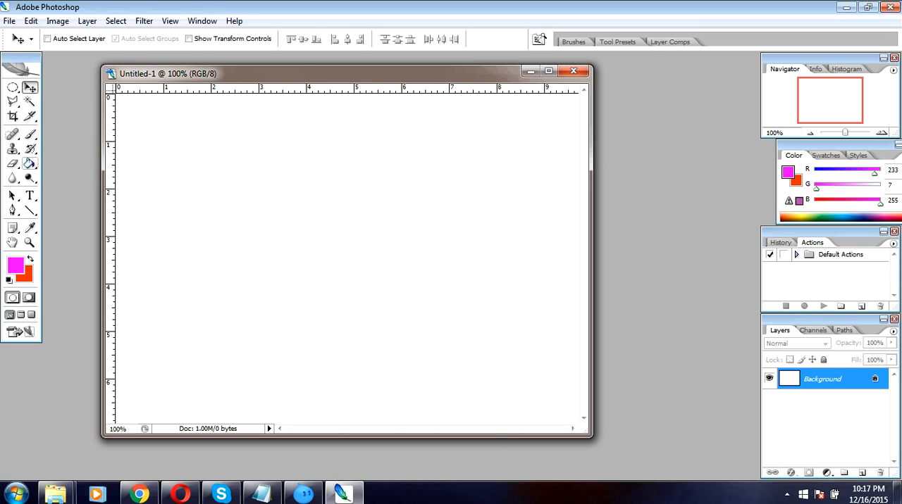
click(29, 163)
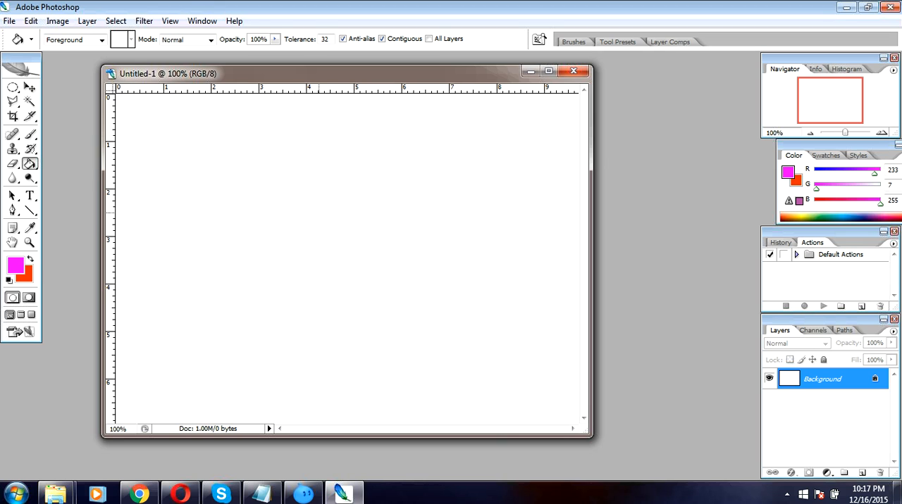
click(319, 211)
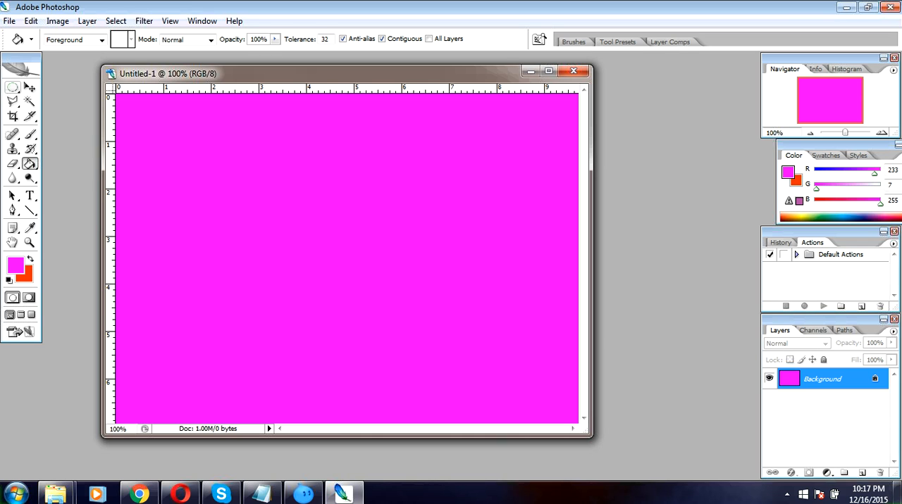
click(12, 87)
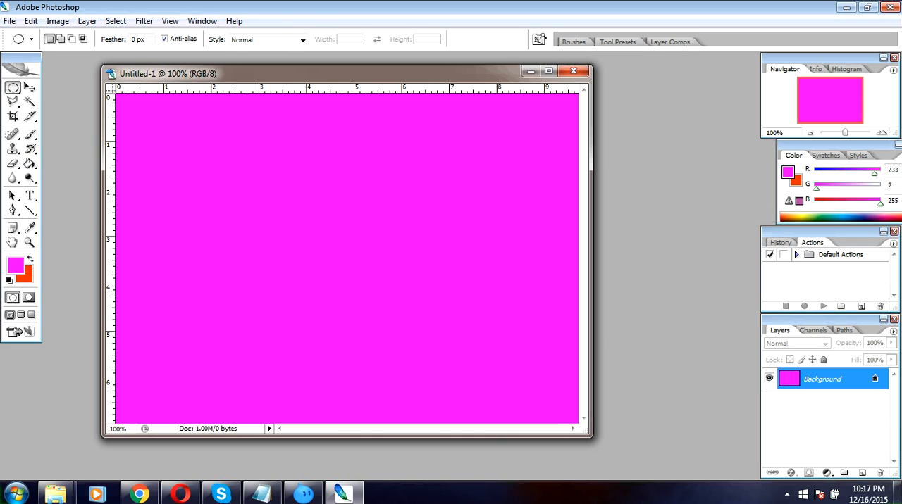
key(ctrl+z)
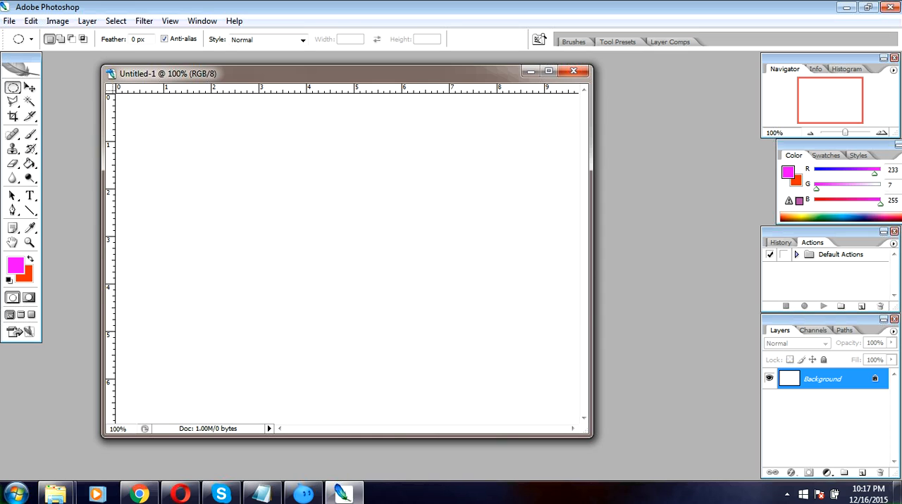
Draw a circular selection about 2.5 inches wide and fill it with the magenta foreground colour on a new layer
click(781, 243)
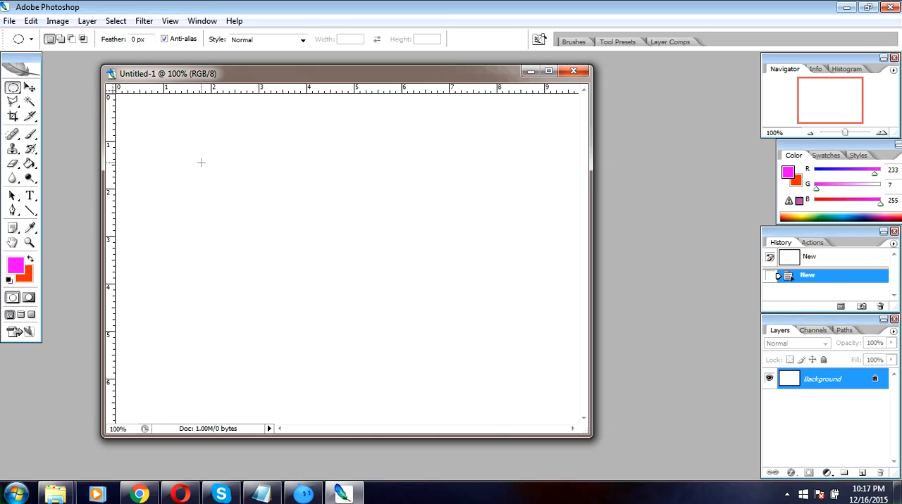
drag(201, 163, 319, 350)
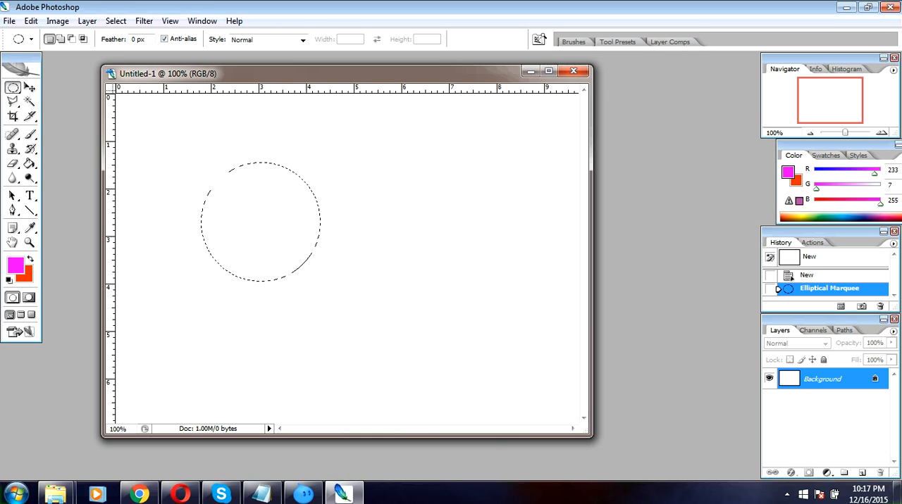
click(861, 473)
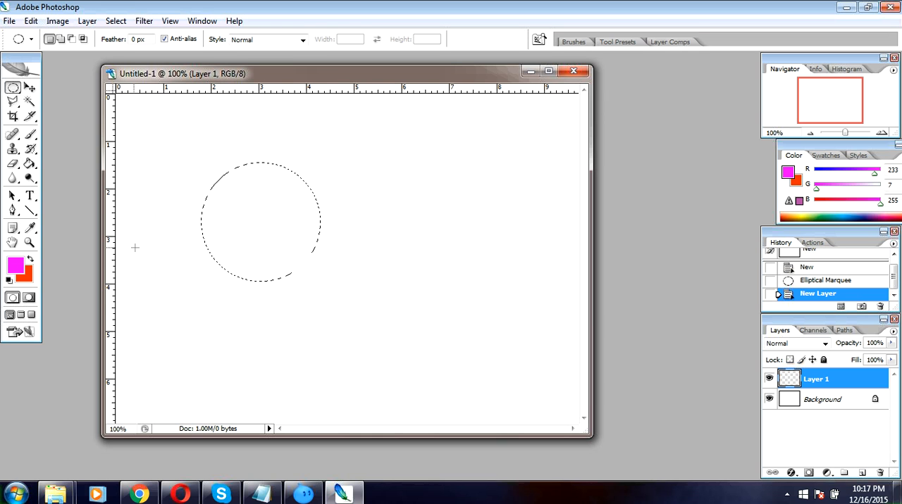
click(29, 163)
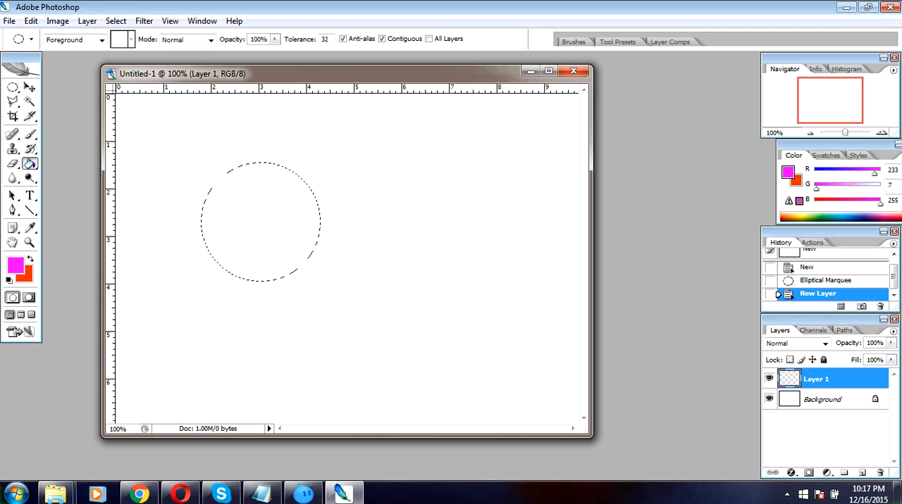
click(261, 222)
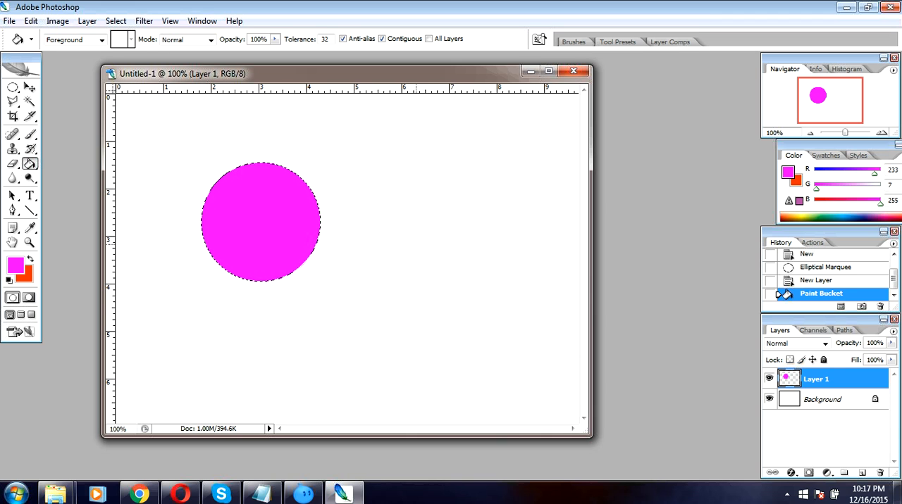
Undo the circle's magenta fill, the new layer and the circular selection
key(ctrl+z)
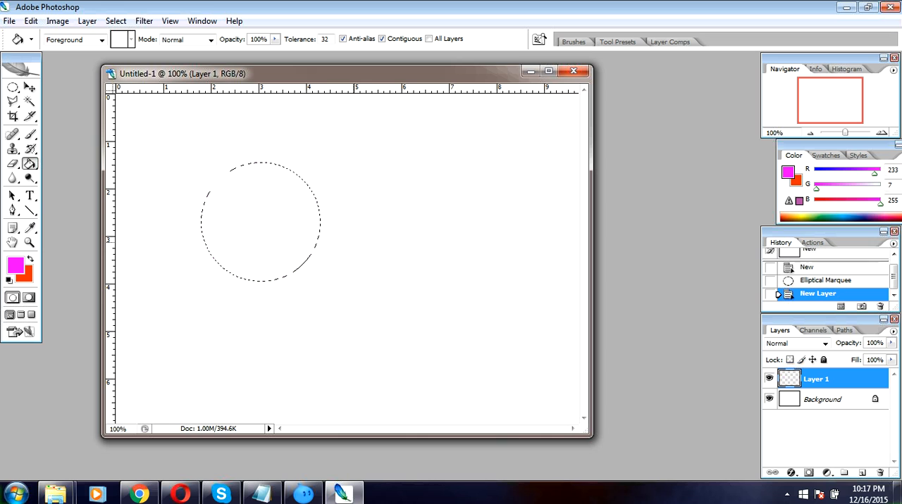
key(ctrl+z)
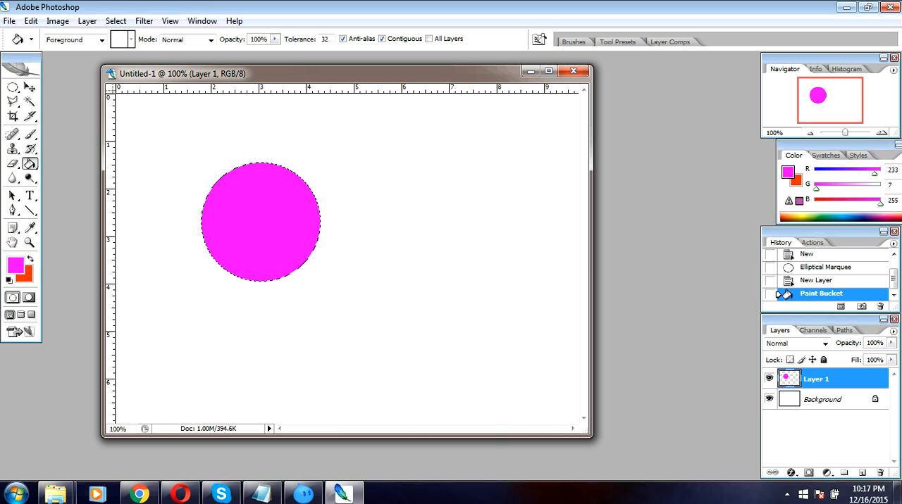
key(ctrl+alt+z)
key(ctrl+alt+z)
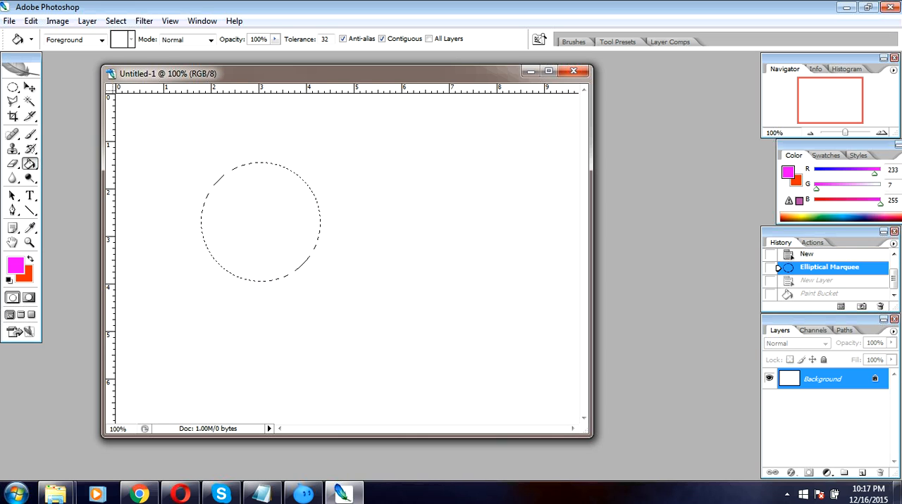
key(ctrl+alt+z)
key(v)
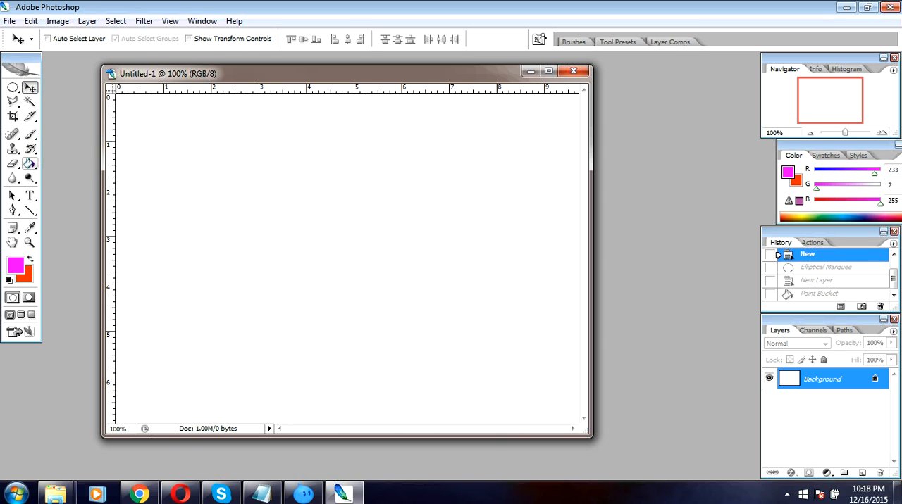
Switch to the Gradient tool and choose the Orange, Yellow, Orange preset in the Gradient Editor
click(29, 163)
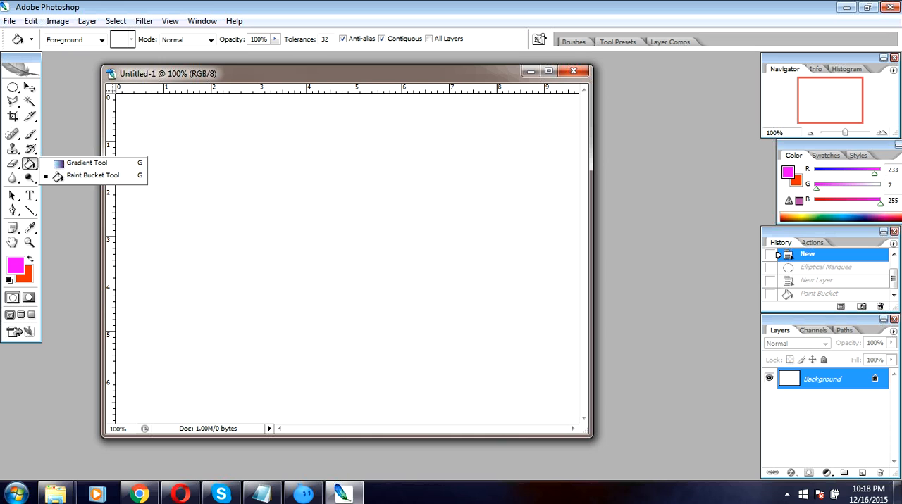
click(83, 163)
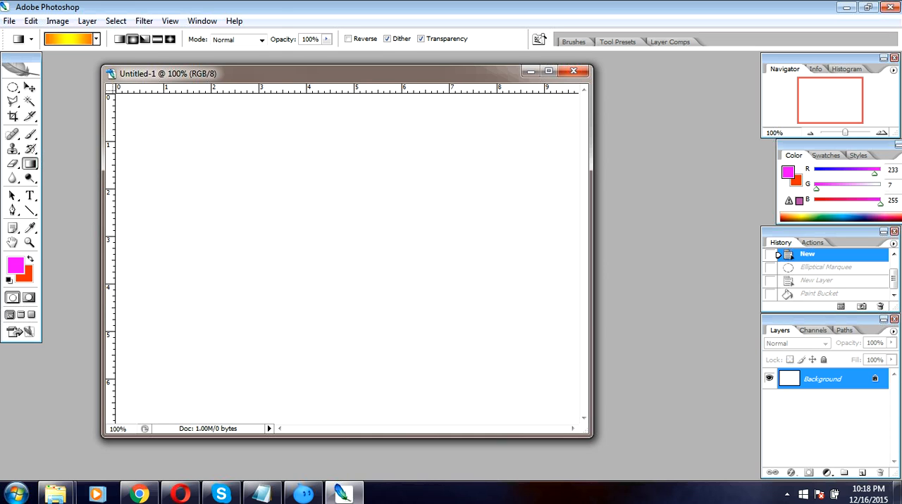
click(68, 38)
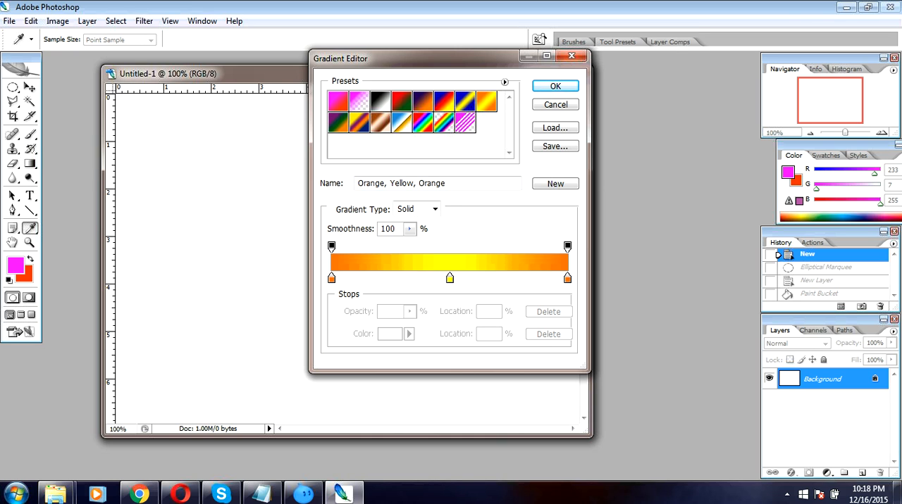
click(423, 103)
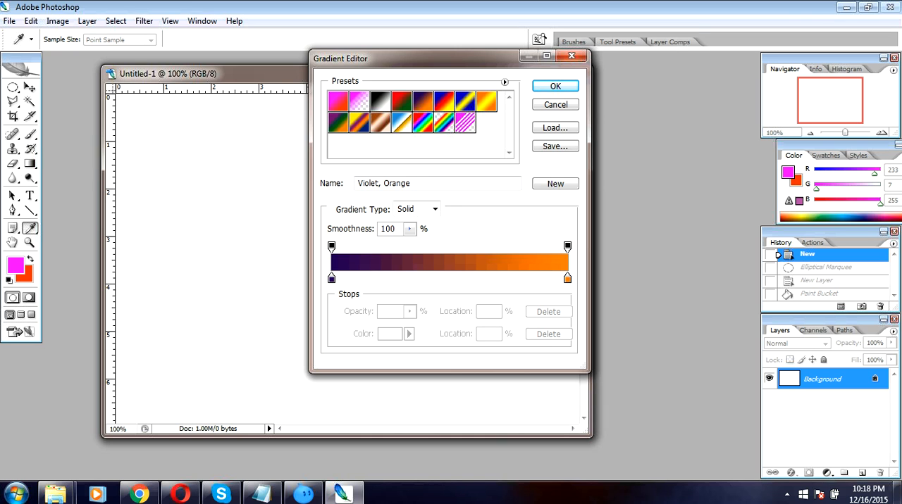
click(379, 102)
click(359, 124)
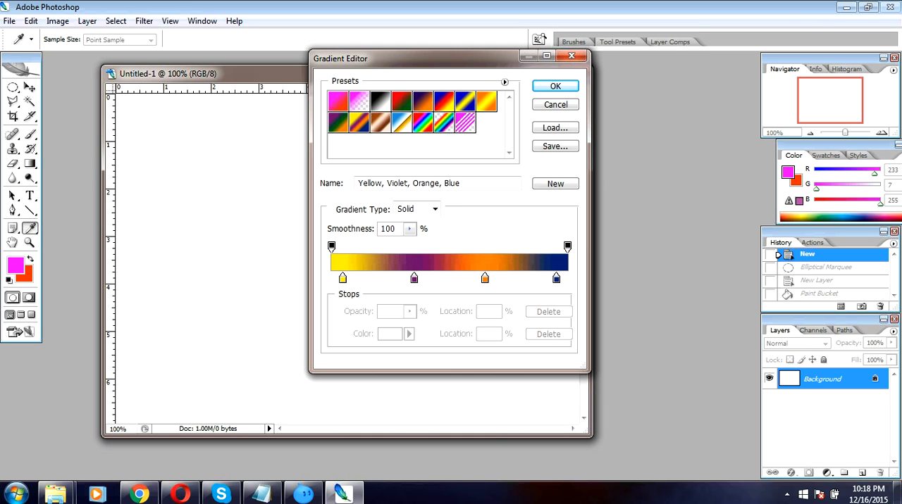
click(486, 103)
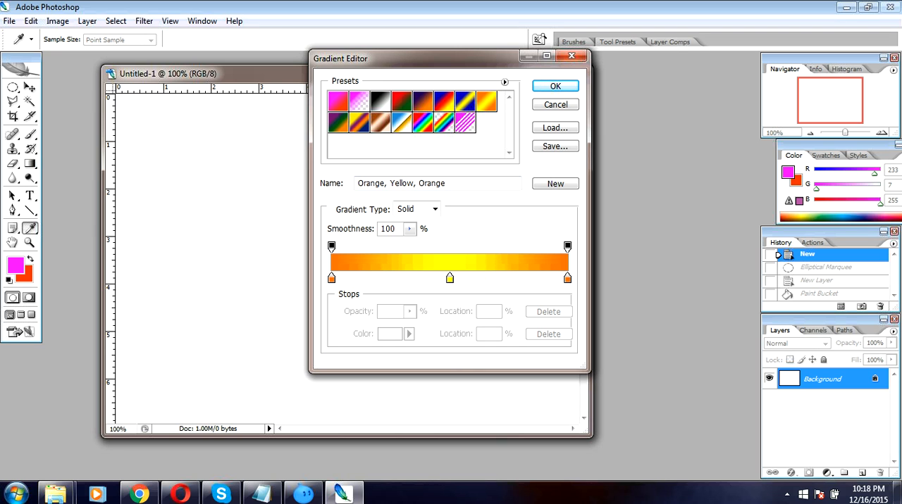
Move the gradient's middle yellow colour stop to 49% and recolour it green (46bc00)
mouse_move(449, 280)
mouse_down()
mouse_move(431, 279)
mouse_move(447, 279)
mouse_up()
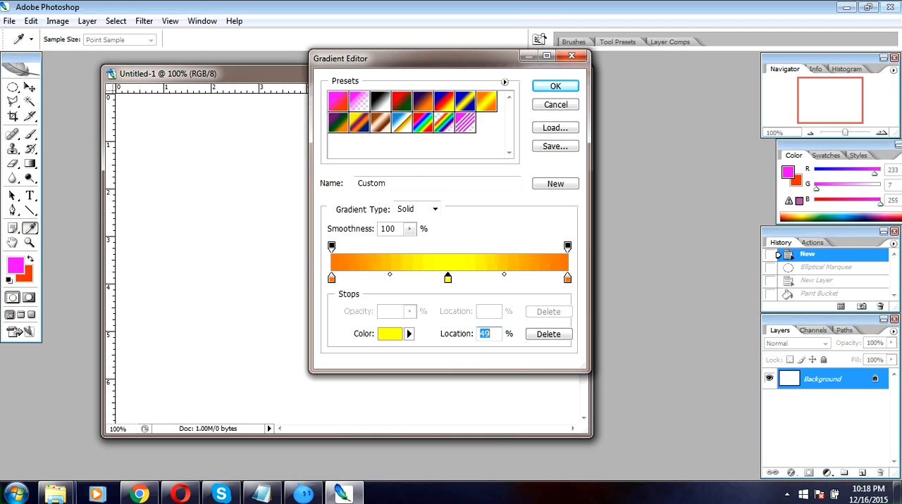
double_click(447, 280)
click(566, 167)
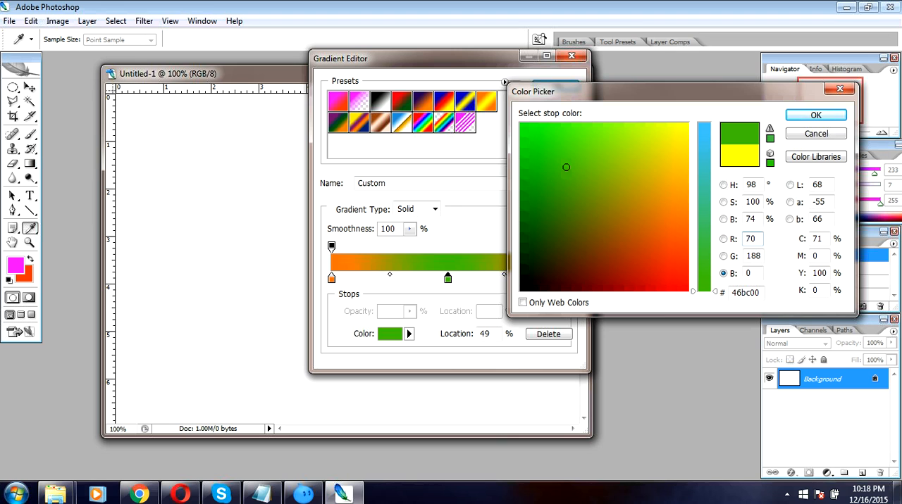
click(816, 115)
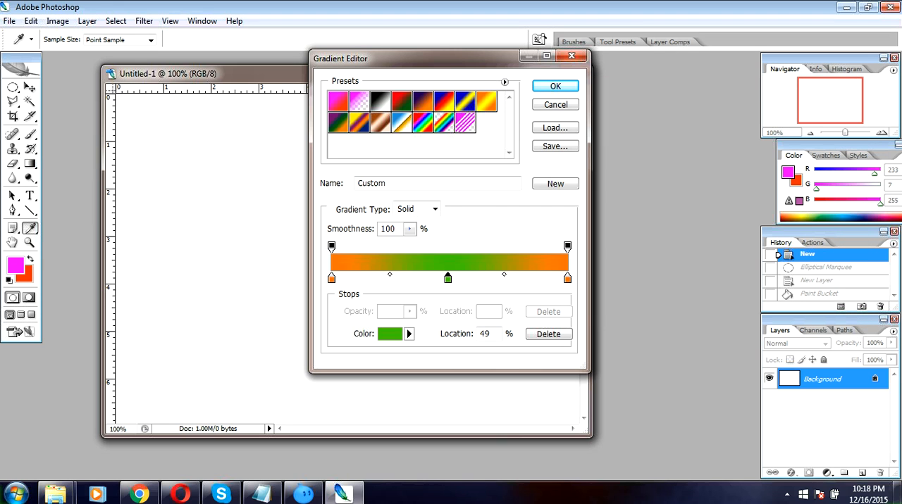
Add a colour stop at 32% between the orange start and the green stop, and set it to yellow (e4e900)
click(504, 274)
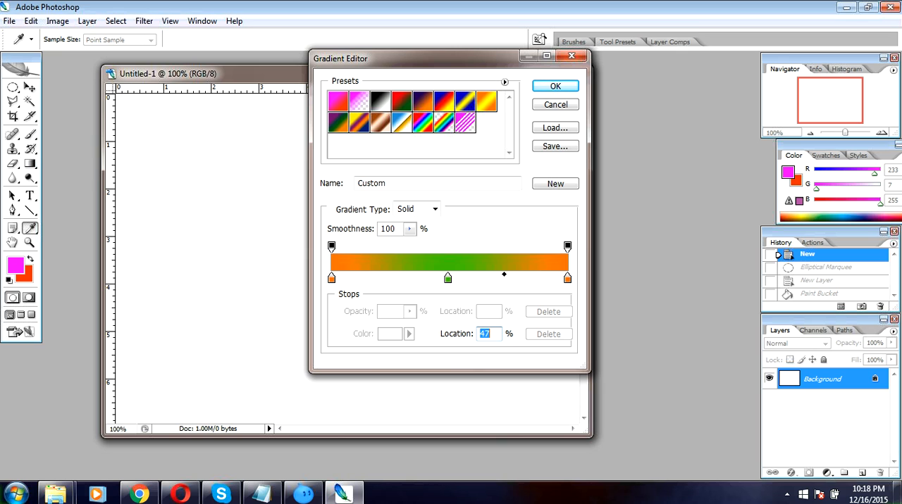
click(407, 278)
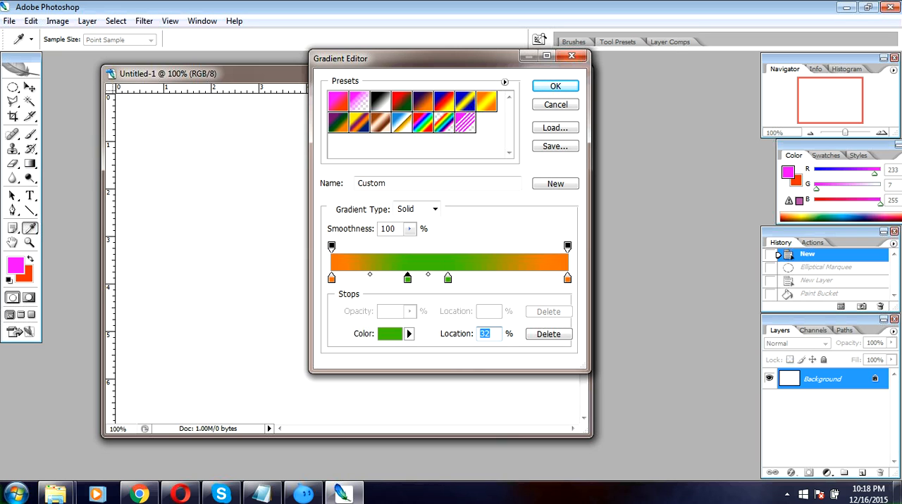
double_click(407, 279)
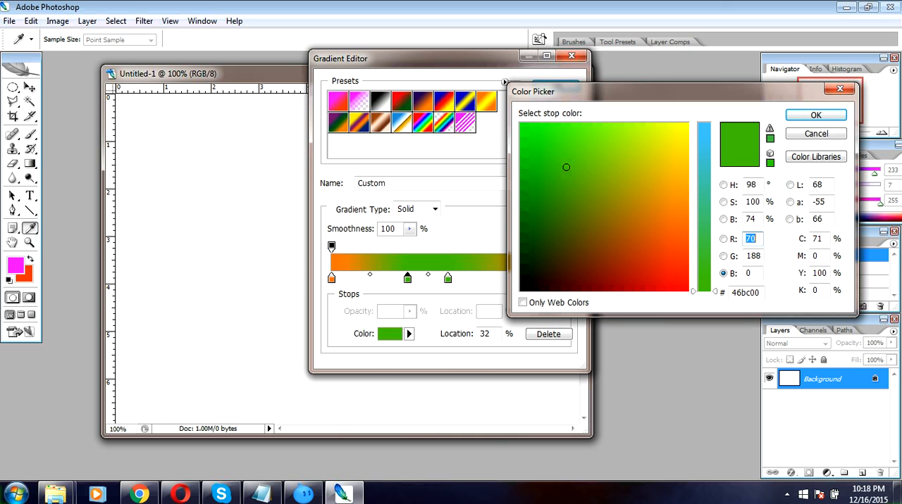
click(670, 137)
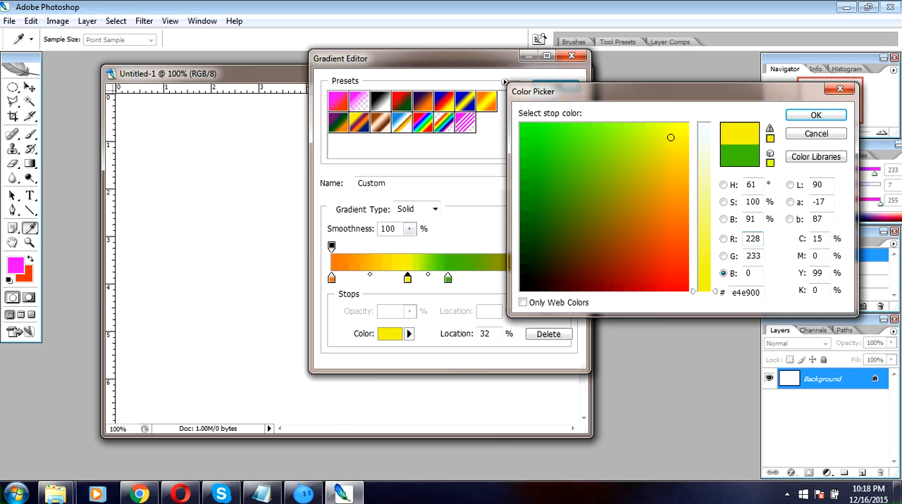
key(Return)
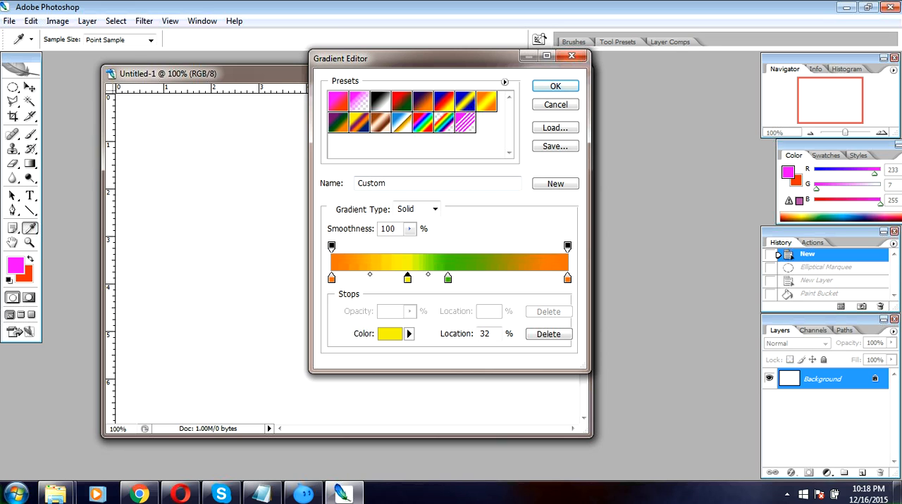
Accept the custom gradient and apply it radially from near the canvas's upper-left corner to near its lower-right corner
click(555, 85)
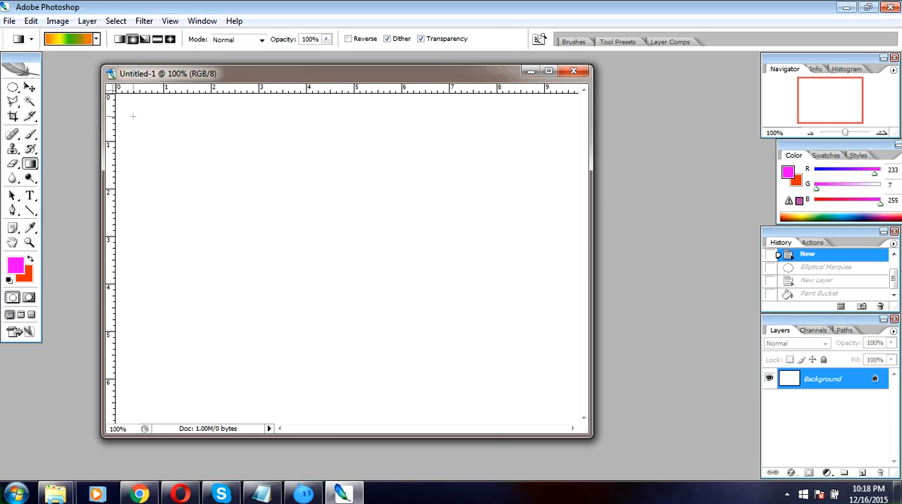
mouse_move(132, 115)
mouse_down()
mouse_move(208, 188)
mouse_move(313, 248)
mouse_move(495, 392)
mouse_move(544, 405)
mouse_up()
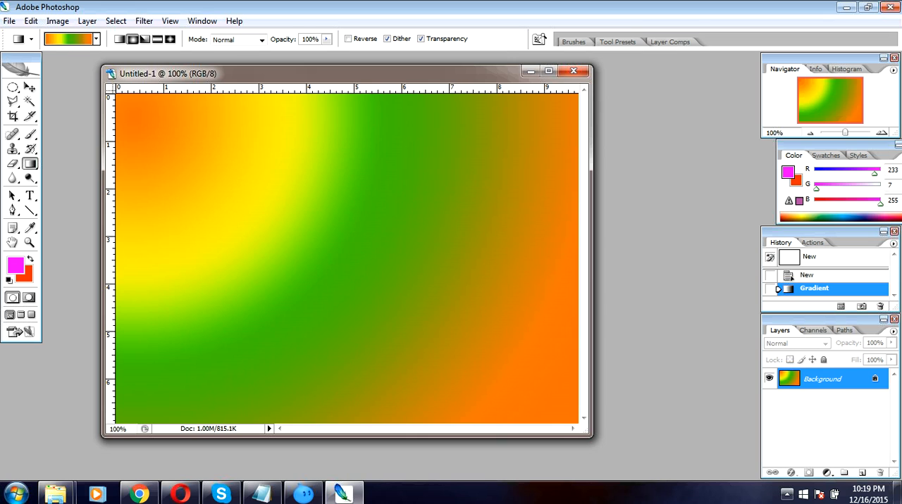
click(787, 494)
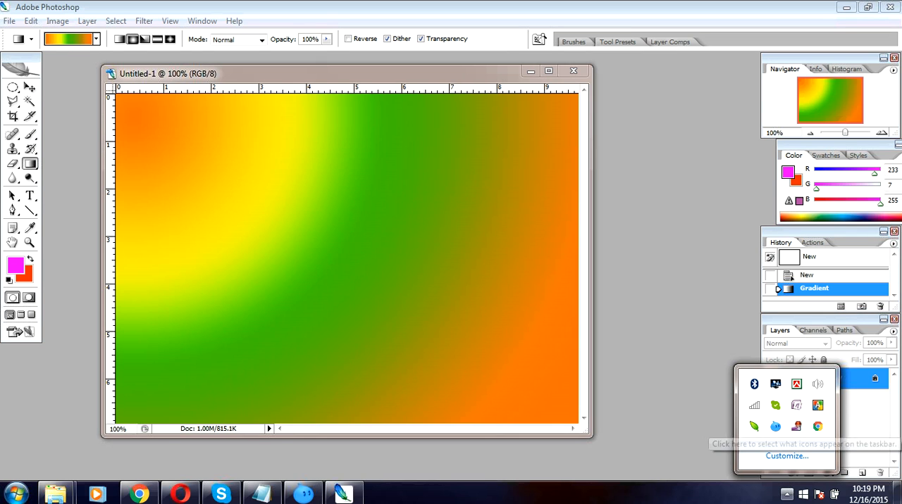
right_click(796, 426)
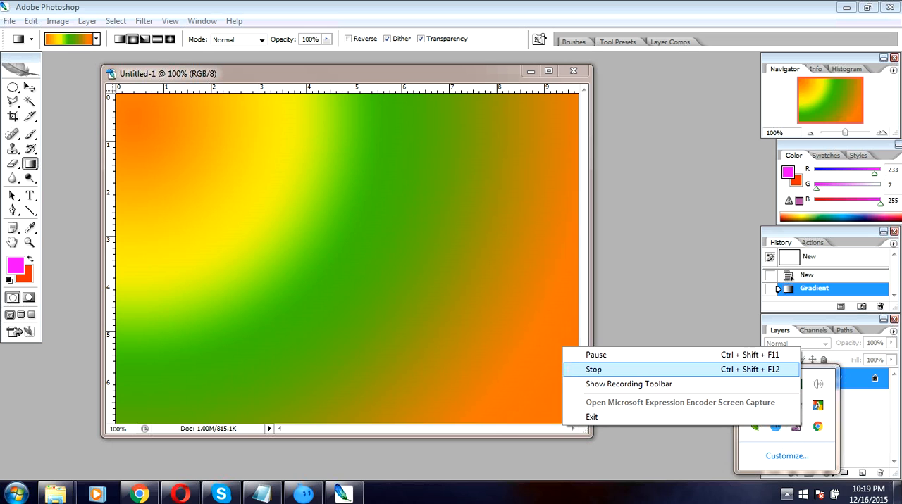